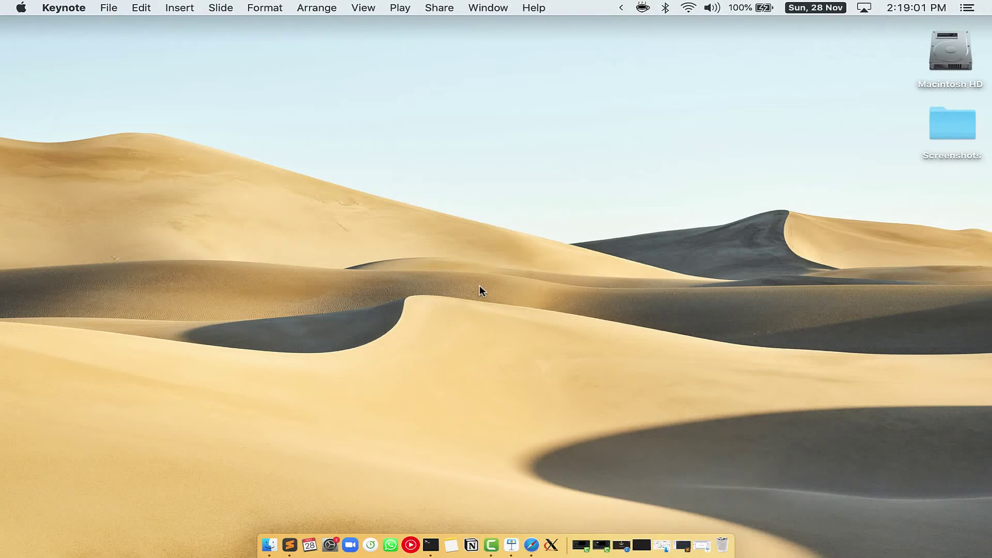
Step: Launch Terminal.app from Spotlight, zoom it to full screen, then switch back to the desktop
{"action": "key", "text": "super+space"}
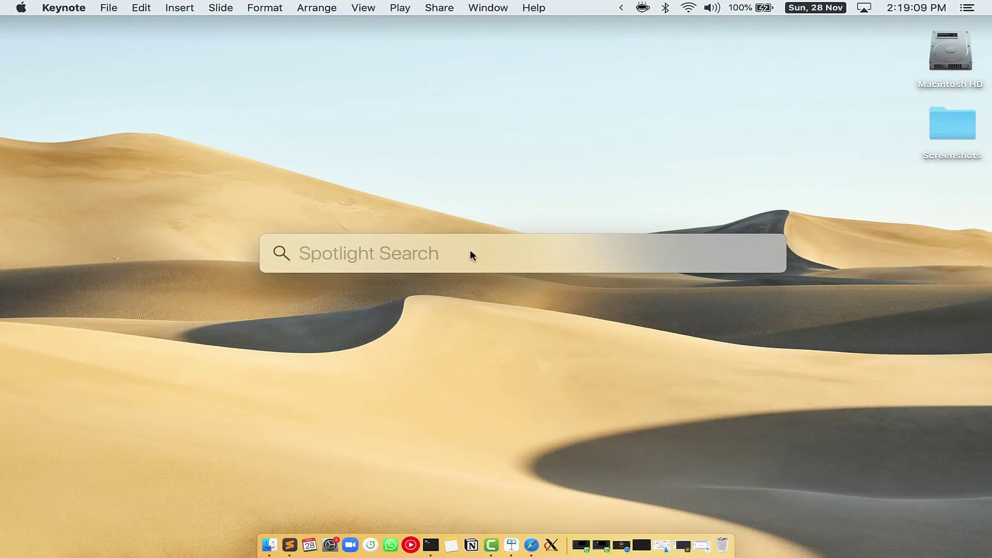
{"action": "type", "text": "Terminal"}
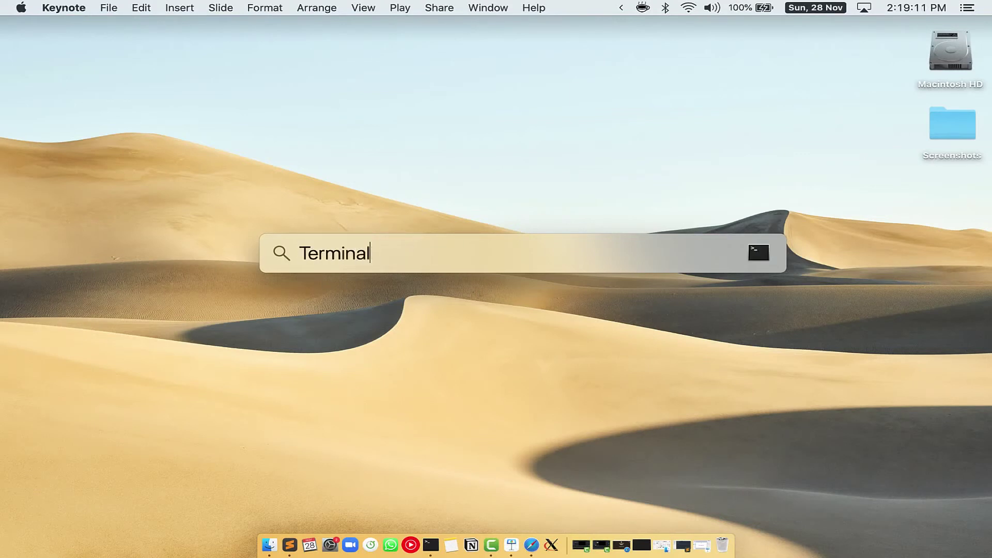
{"action": "type", "text": ".app"}
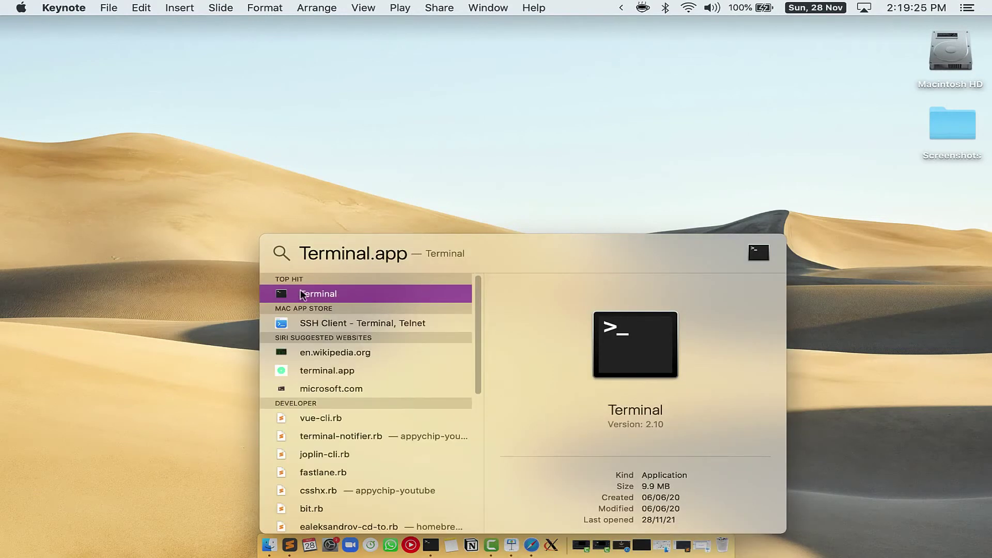
{"action": "key", "text": "Return"}
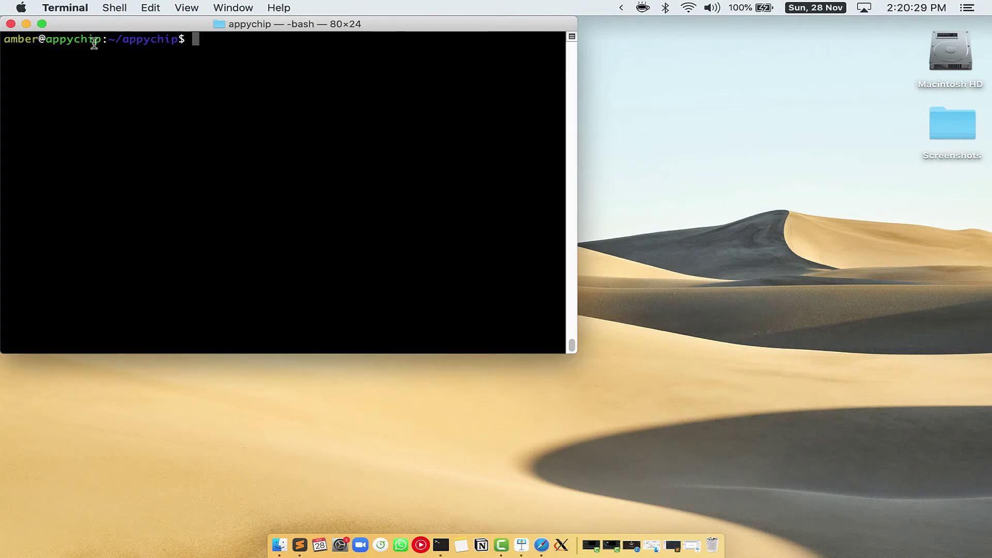
{"action": "left_click", "coordinate": [41, 22]}
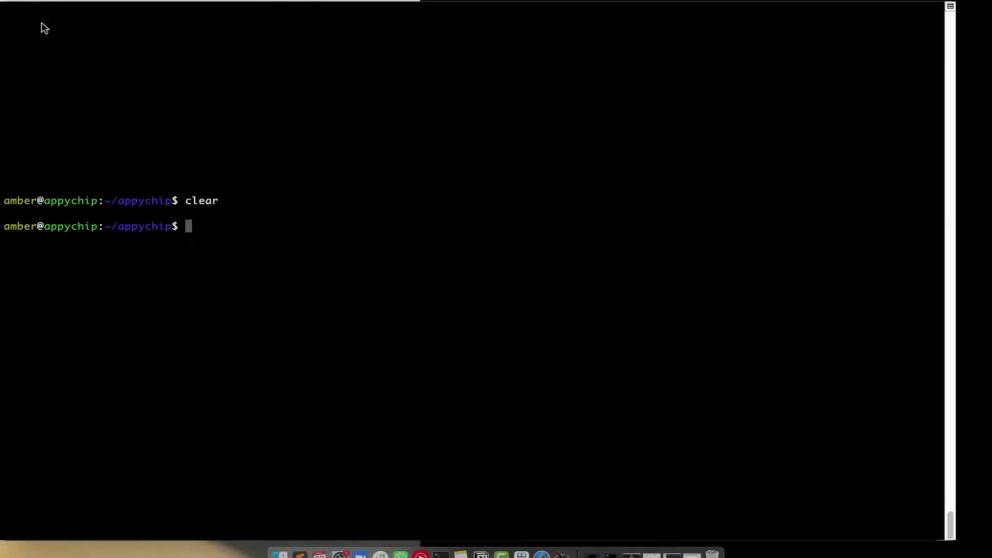
{"action": "key", "text": "ctrl+Left"}
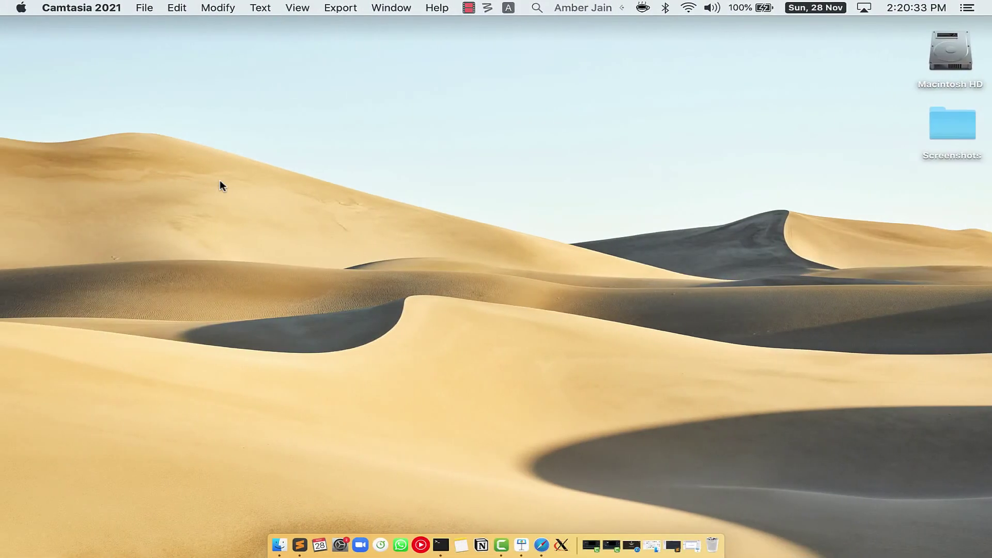
Step: Bring Safari up on brew.sh and copy the Homebrew install command to the clipboard
{"action": "left_click", "coordinate": [545, 543]}
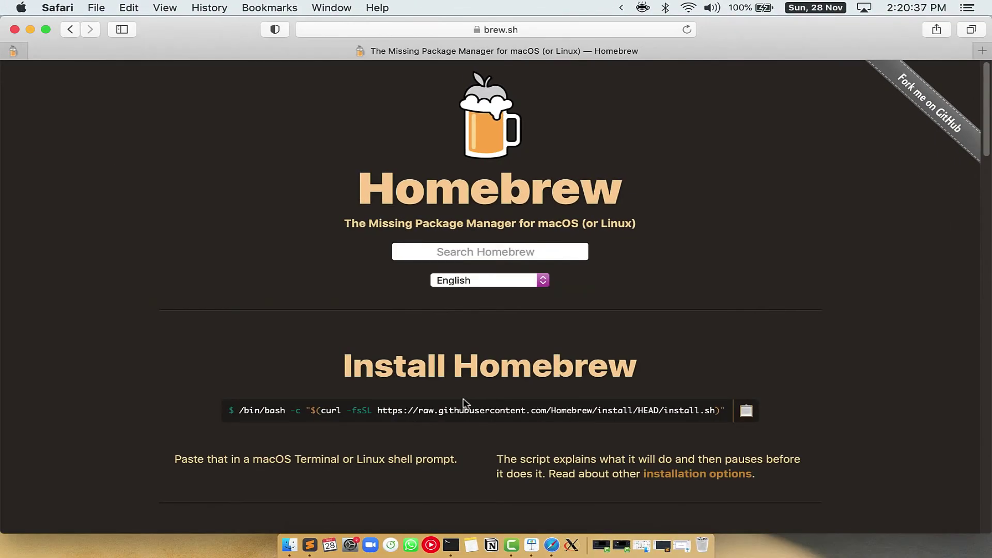
{"action": "left_click", "coordinate": [487, 30]}
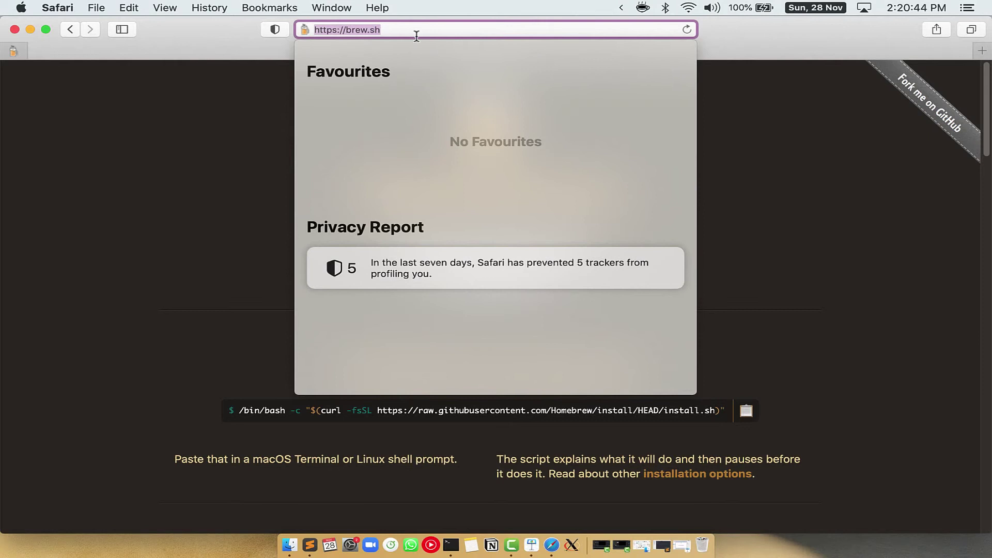
{"action": "left_click", "coordinate": [351, 31]}
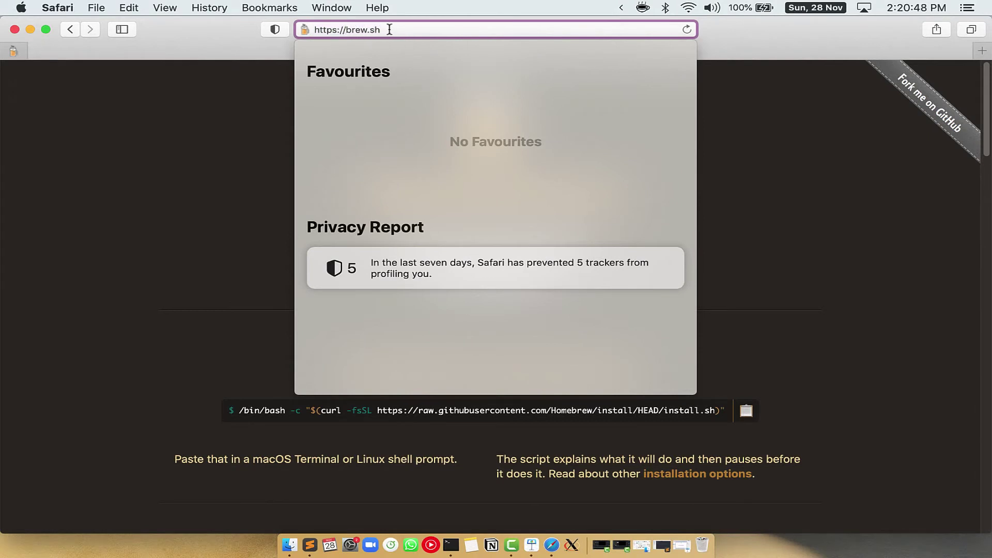
{"action": "left_click", "coordinate": [771, 207]}
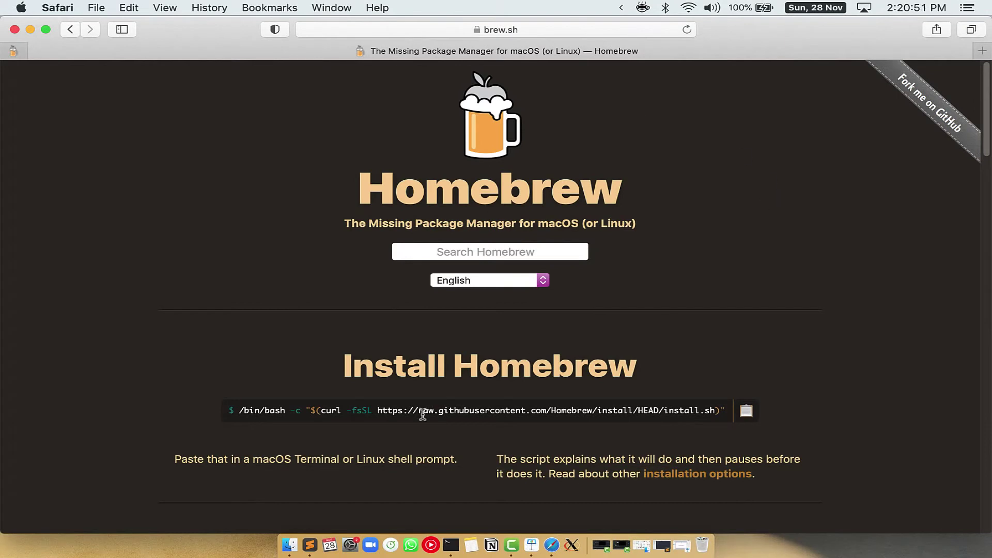
{"action": "left_click_drag", "start_coordinate": [346, 367], "coordinate": [638, 363]}
{"action": "left_click", "coordinate": [319, 418]}
{"action": "left_click", "coordinate": [747, 417]}
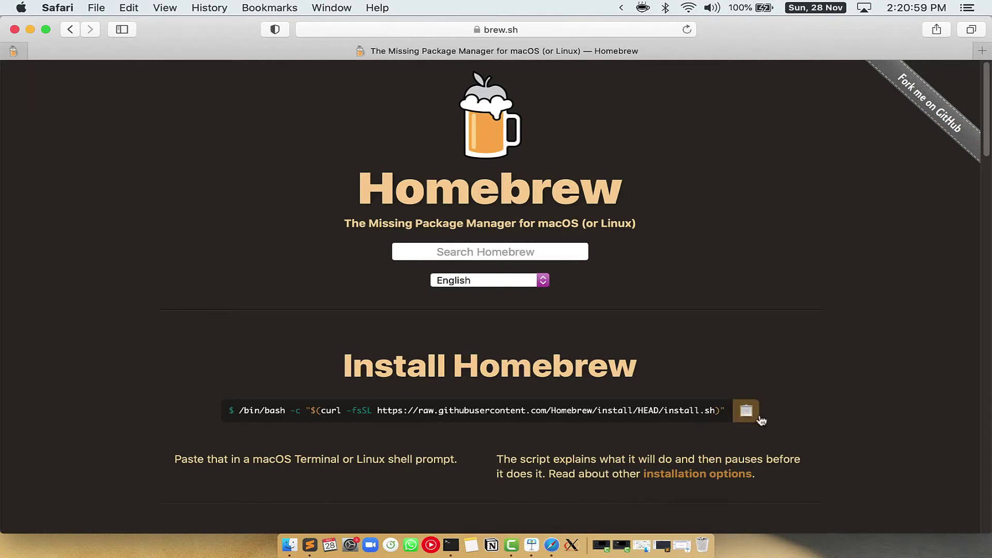
{"action": "left_click", "coordinate": [760, 419]}
Step: Paste and run the Homebrew install script, entering the password and confirming to continue
{"action": "key", "text": "ctrl+Right"}
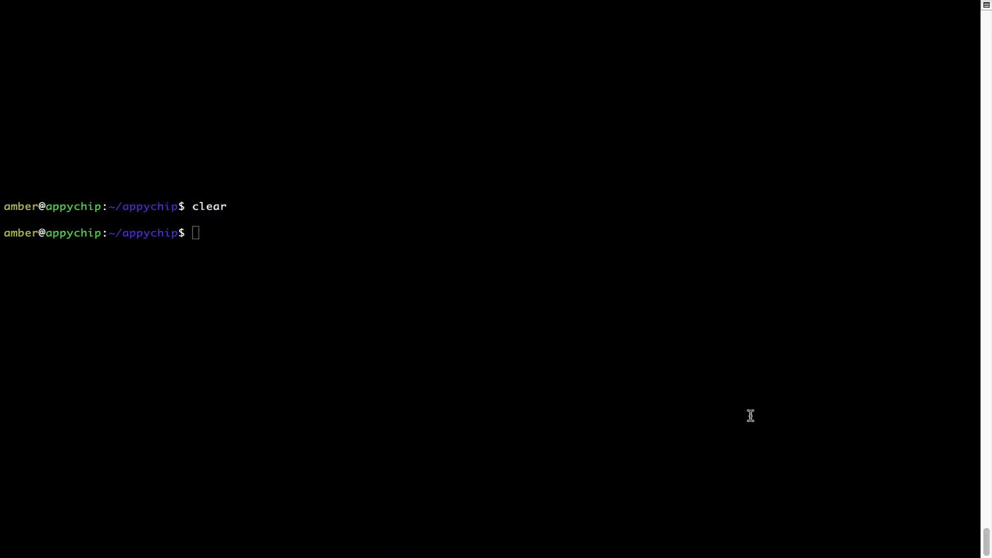
{"action": "right_click", "coordinate": [308, 216]}
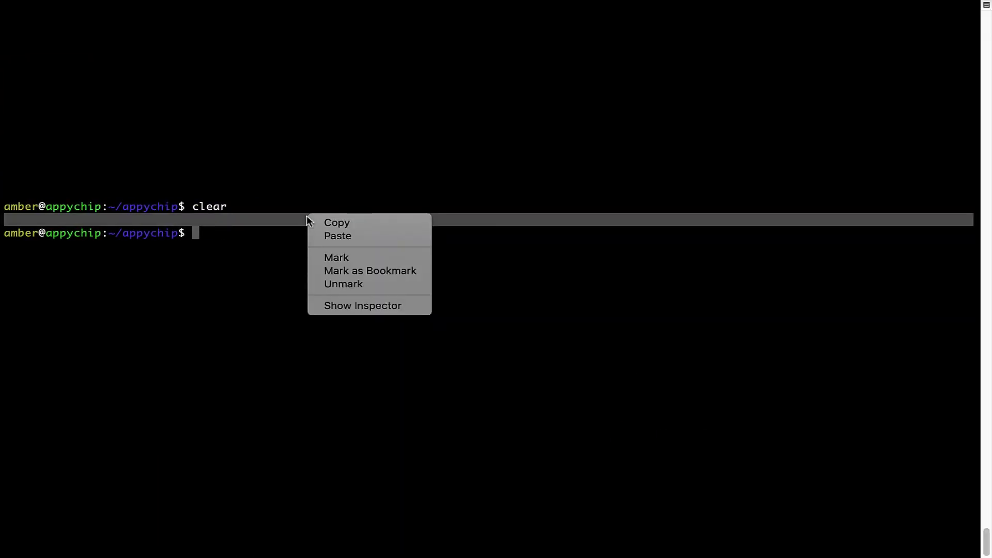
{"action": "left_click", "coordinate": [322, 238]}
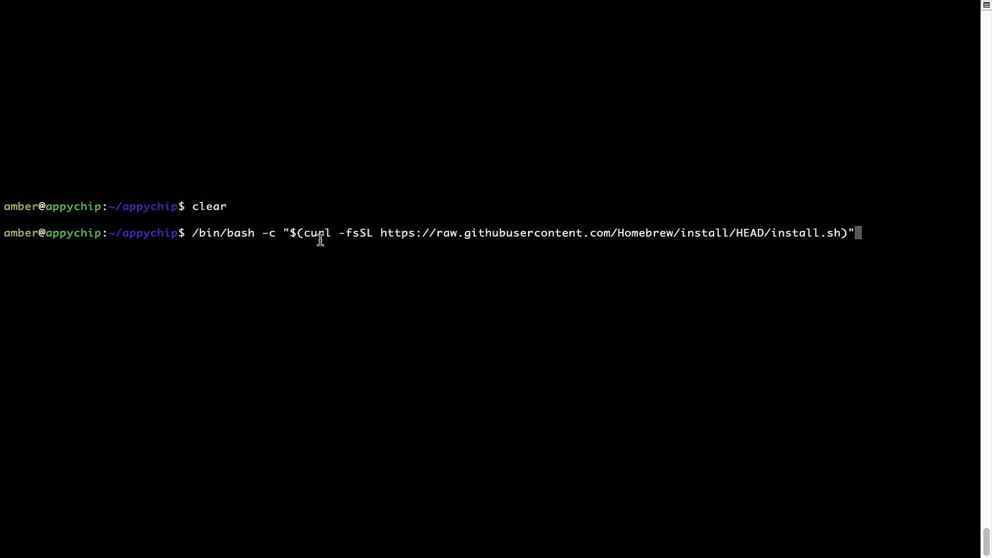
{"action": "key", "text": "Return"}
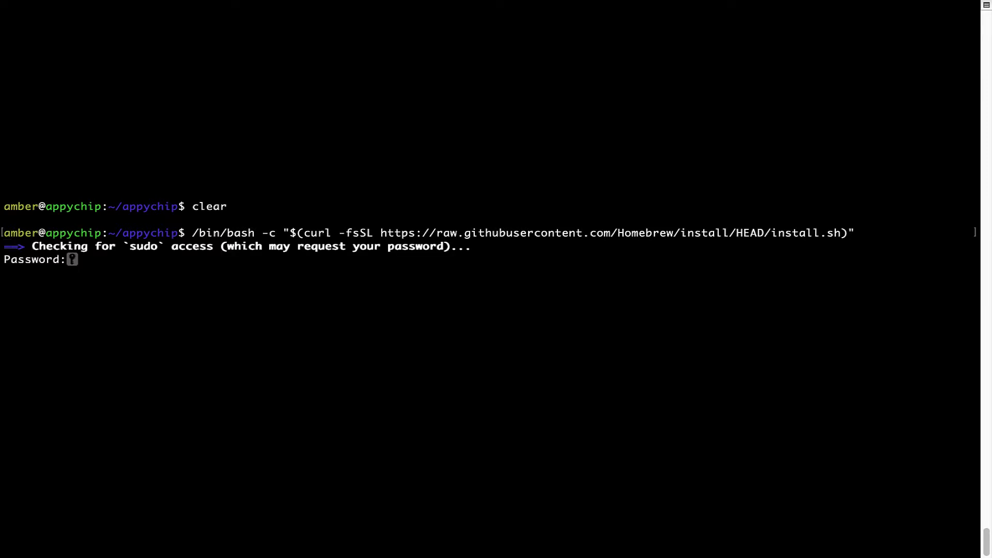
{"action": "key", "text": "Return"}
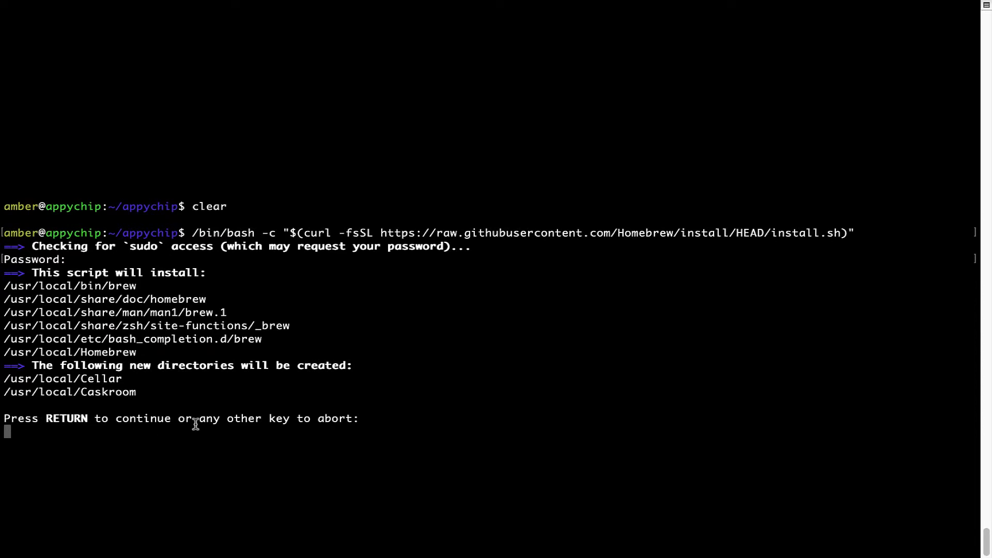
{"action": "key", "text": "Return"}
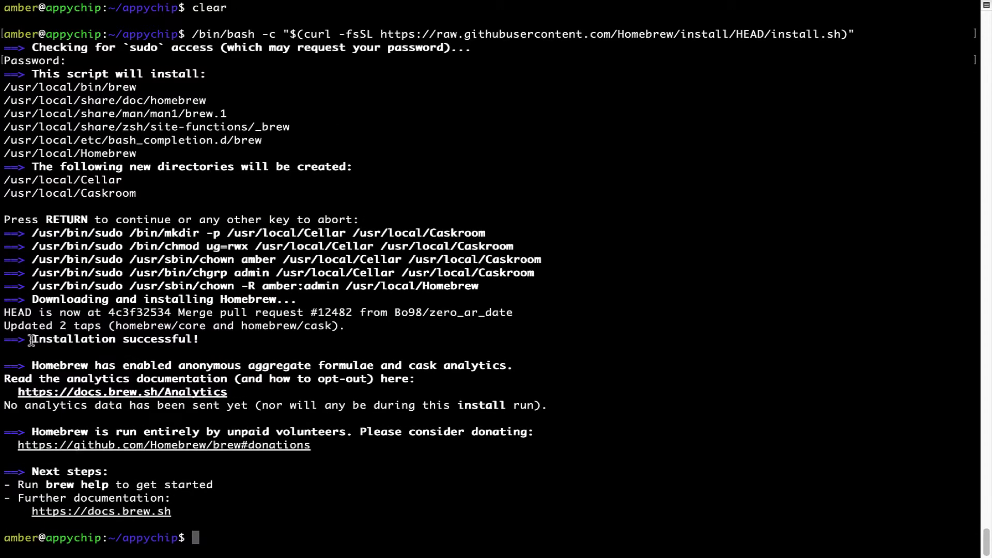
{"action": "left_click_drag", "start_coordinate": [31, 339], "coordinate": [205, 338]}
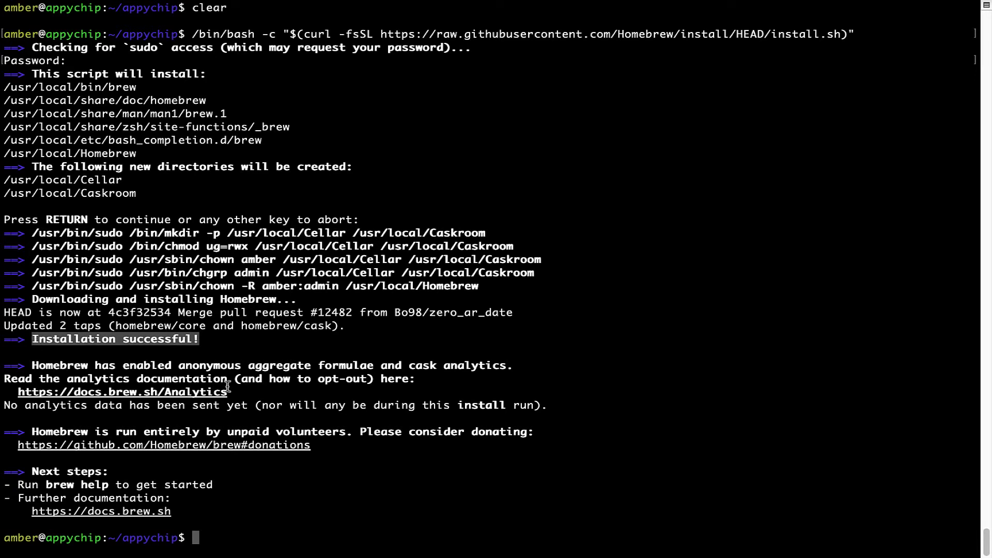
Step: Check the analytics docs in Safari, run brew analytics off, then clear the screen
{"action": "left_click", "coordinate": [395, 342]}
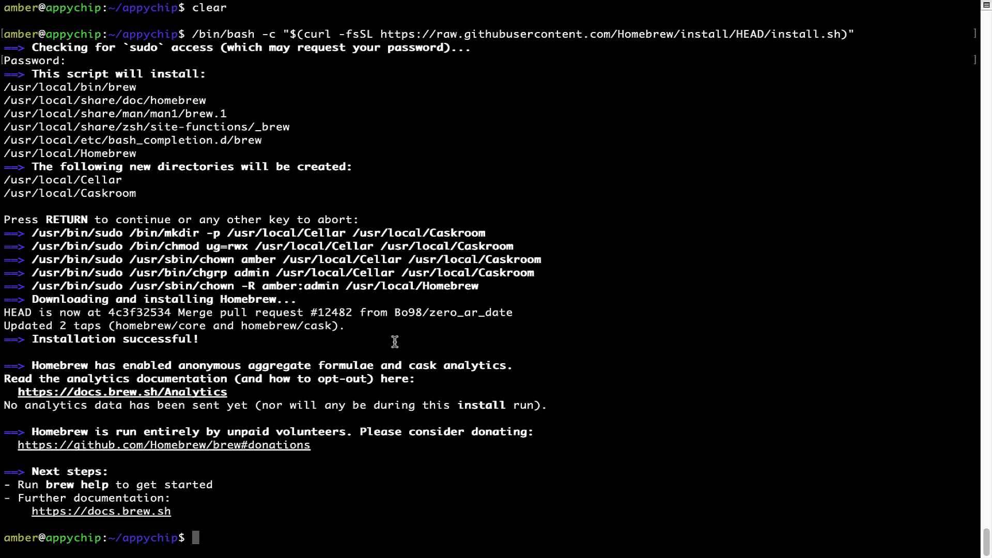
{"action": "key", "text": "ctrl+Left"}
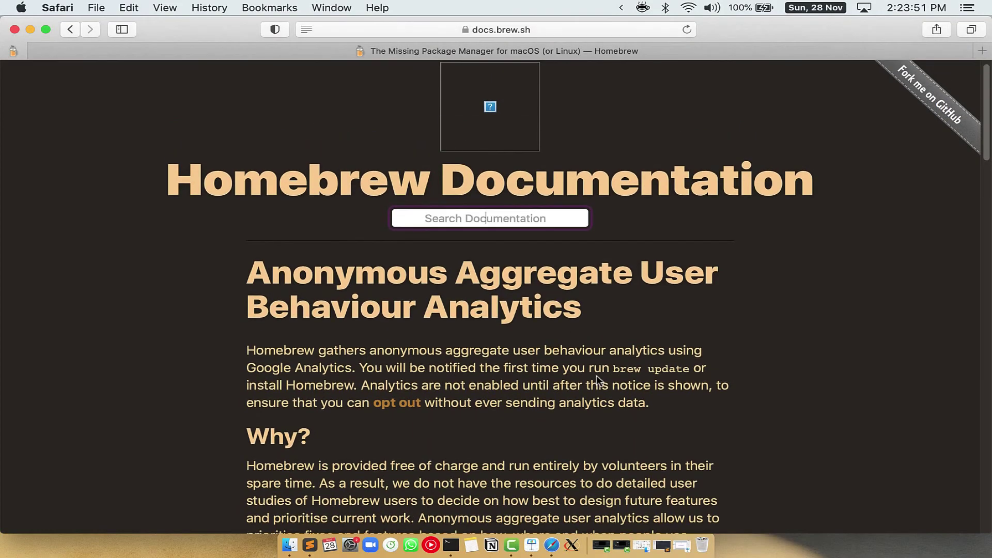
{"action": "key", "text": "ctrl+Right"}
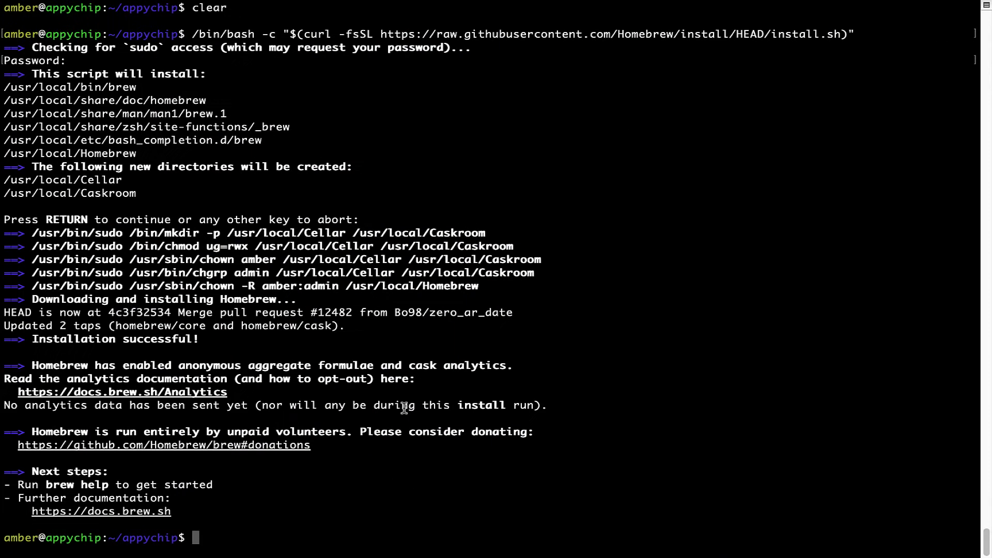
{"action": "key", "text": "Return"}
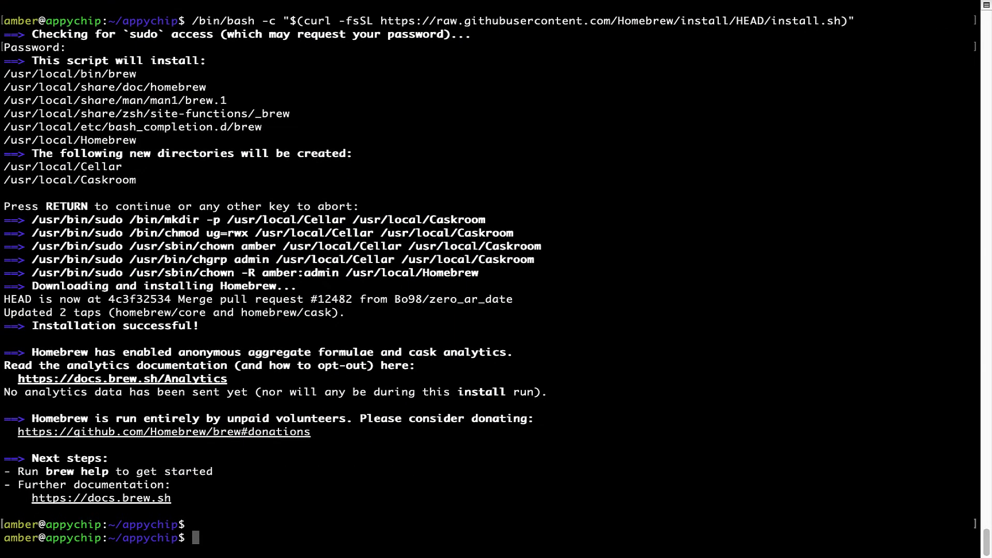
{"action": "type", "text": "brew anal"}
{"action": "type", "text": "ytics off"}
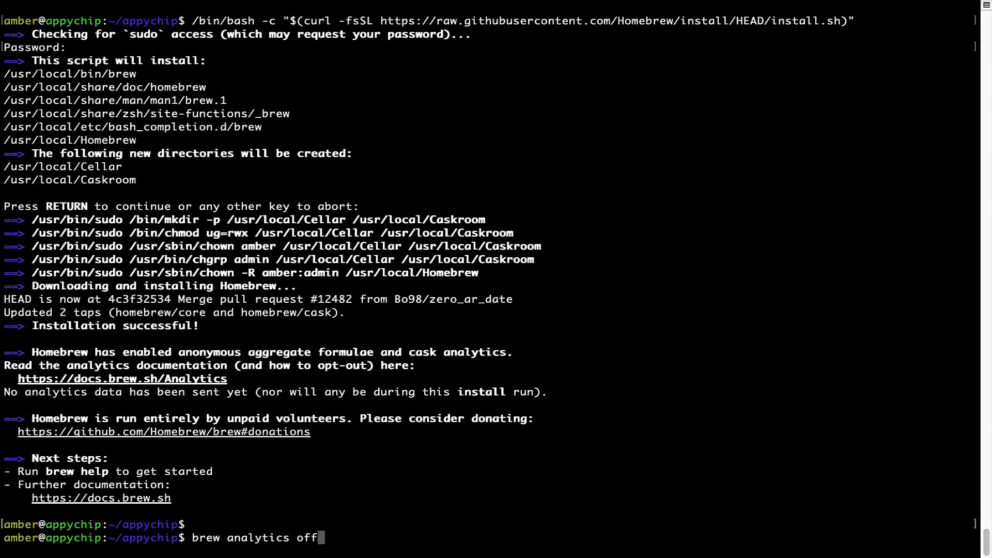
{"action": "key", "text": "Return"}
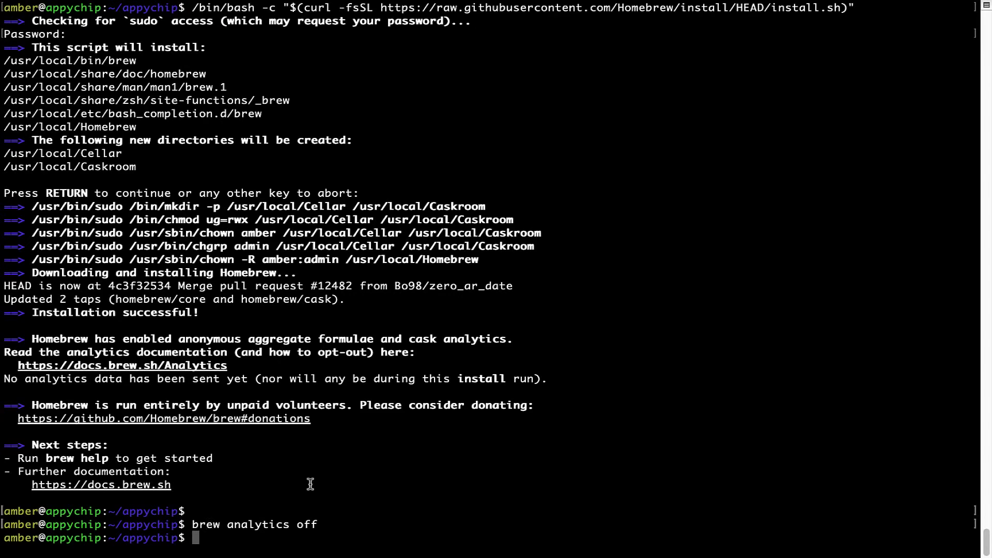
{"action": "type", "text": "clear"}
{"action": "key", "text": "Return"}
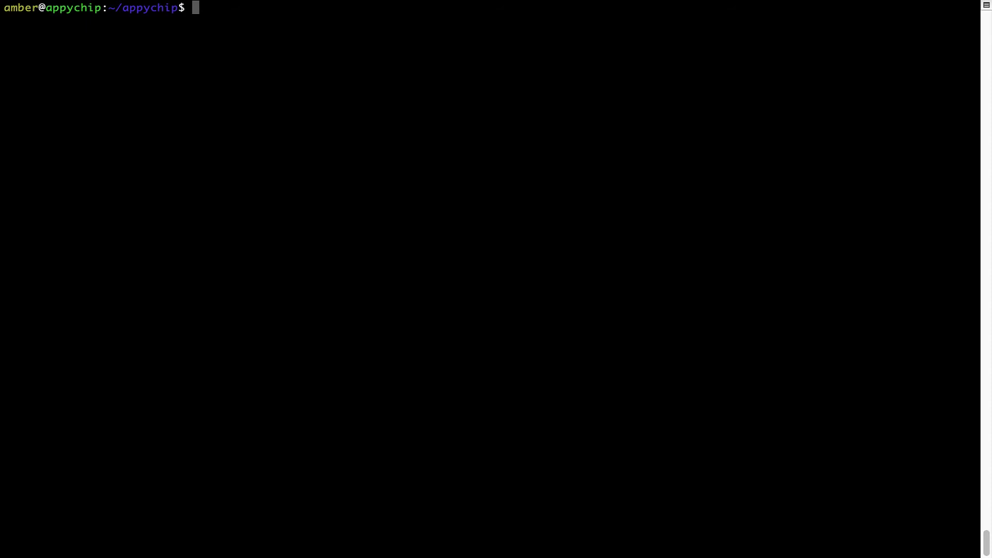
{"action": "type", "text": "brew update"}
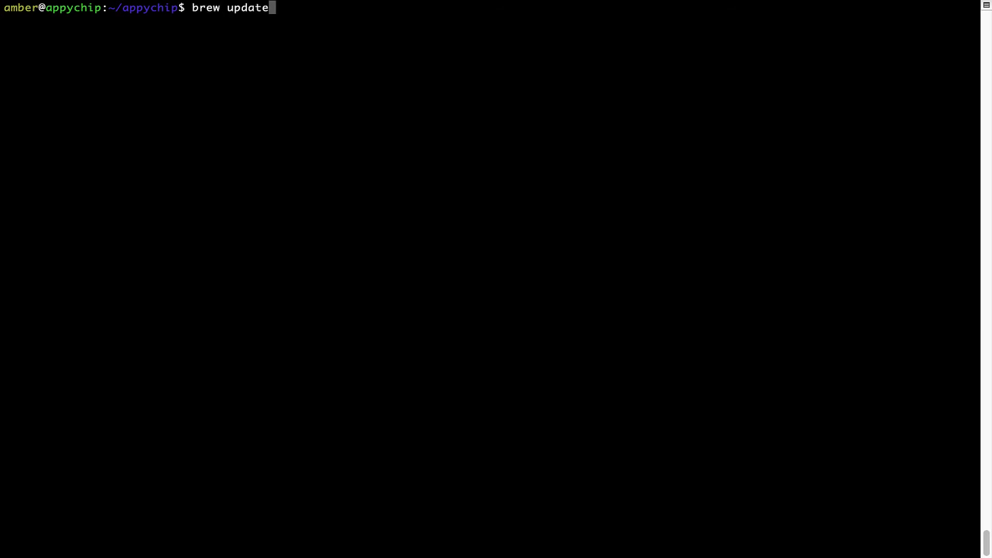
Step: Run brew update and highlight its 'Already up-to-date.' output line
{"action": "key", "text": "Return"}
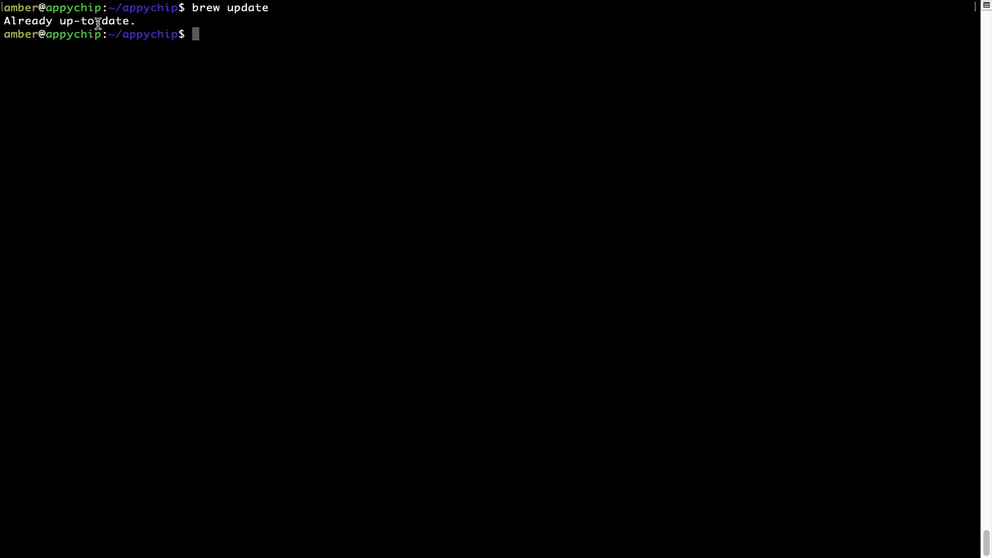
{"action": "triple_click", "coordinate": [98, 23]}
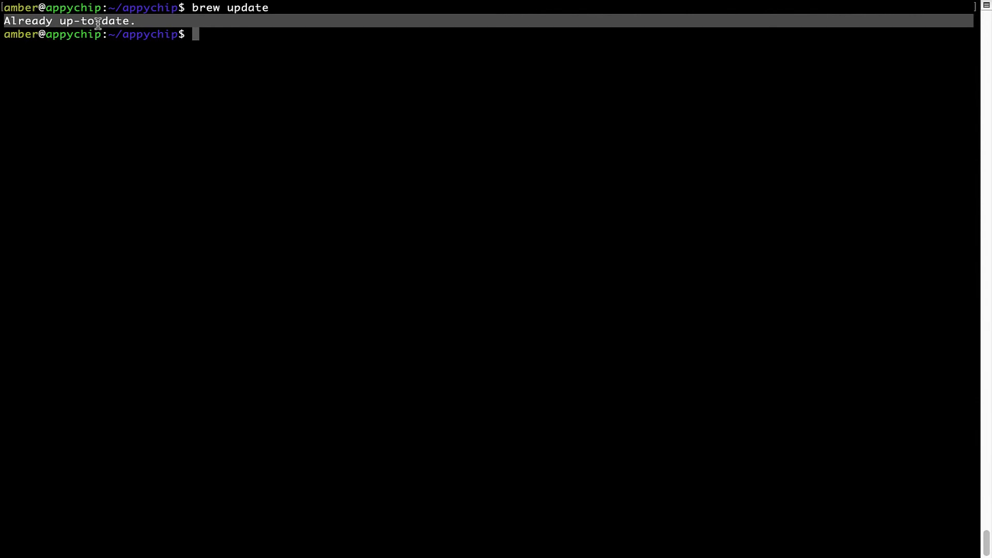
{"action": "left_click", "coordinate": [98, 23]}
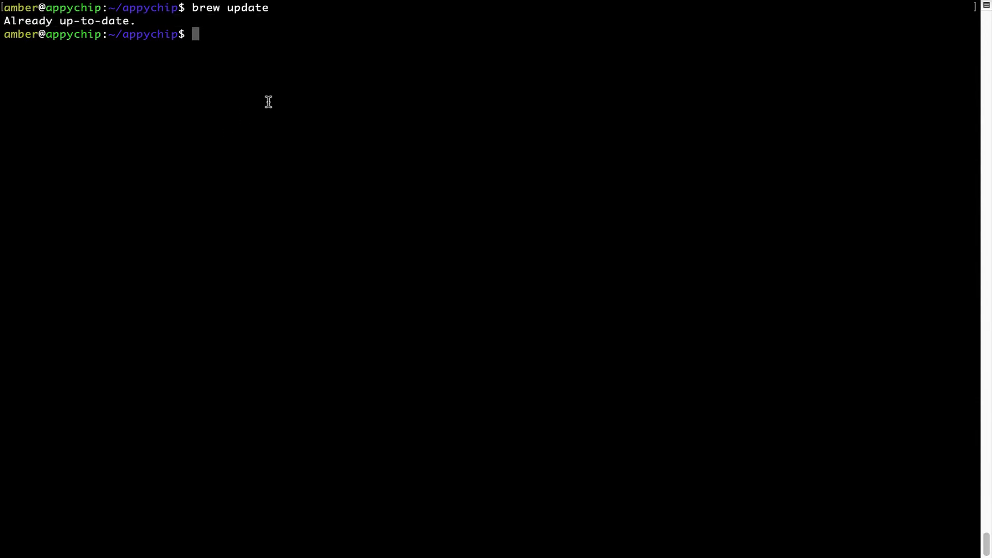
{"action": "type", "text": "clea"}
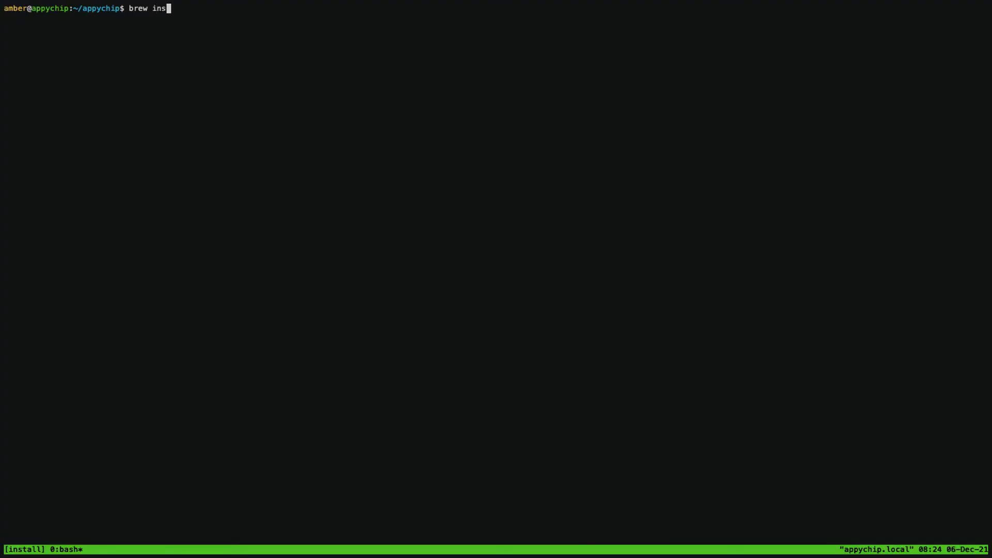
{"action": "type", "text": "tall apache-opennlp"}
Step: Run brew install apache-opennlp, downloading and pouring its 1.9.4 bottle
{"action": "key", "text": "Return"}
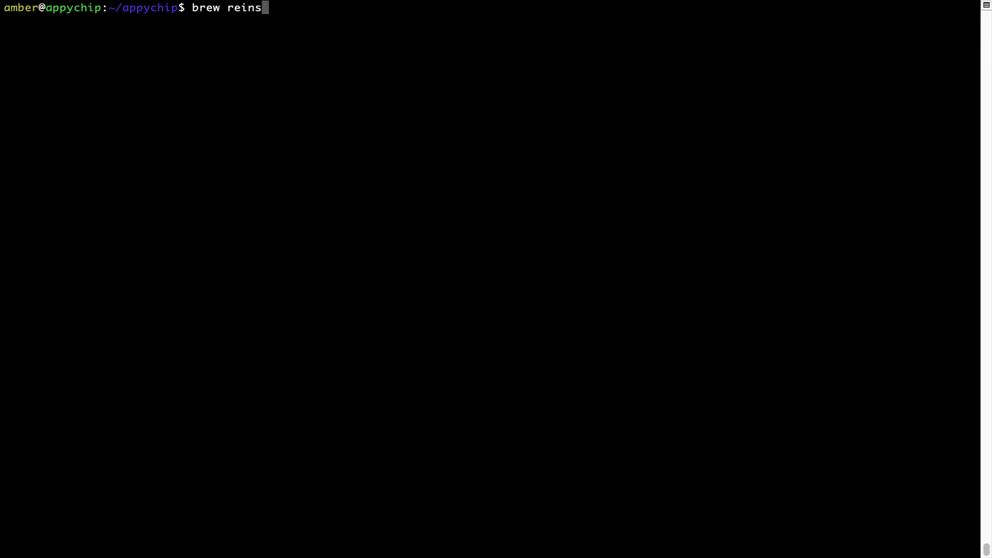
{"action": "type", "text": "tall"}
Step: Run brew reinstall hello, pouring hello 2.10 (11 files, 129.5KB), and highlight the output
{"action": "key", "text": "ctrl+u"}
{"action": "type", "text": "br"}
{"action": "type", "text": "ew reinstal"}
{"action": "type", "text": "l "}
{"action": "type", "text": "he"}
{"action": "type", "text": "llo"}
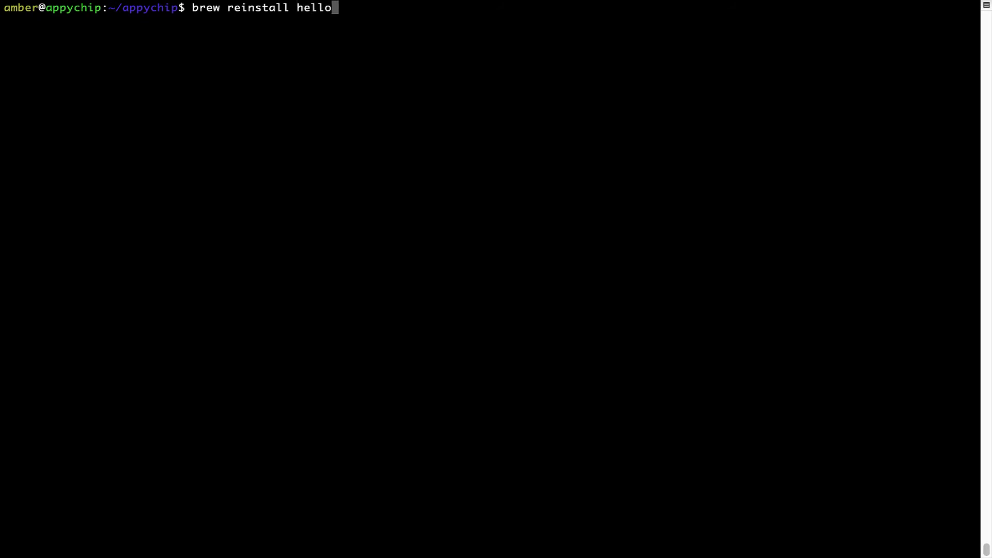
{"action": "key", "text": "Return"}
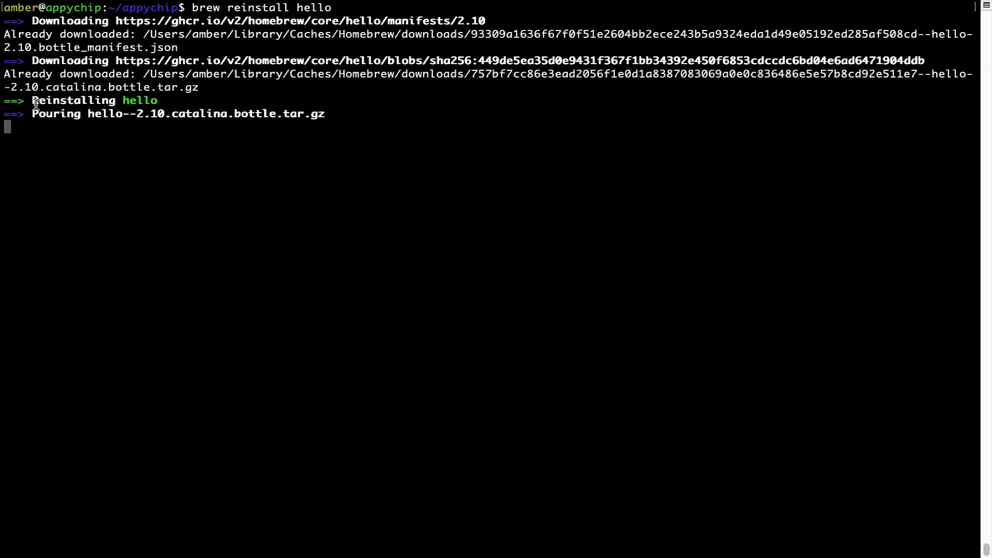
{"action": "left_click_drag", "start_coordinate": [32, 101], "coordinate": [153, 103]}
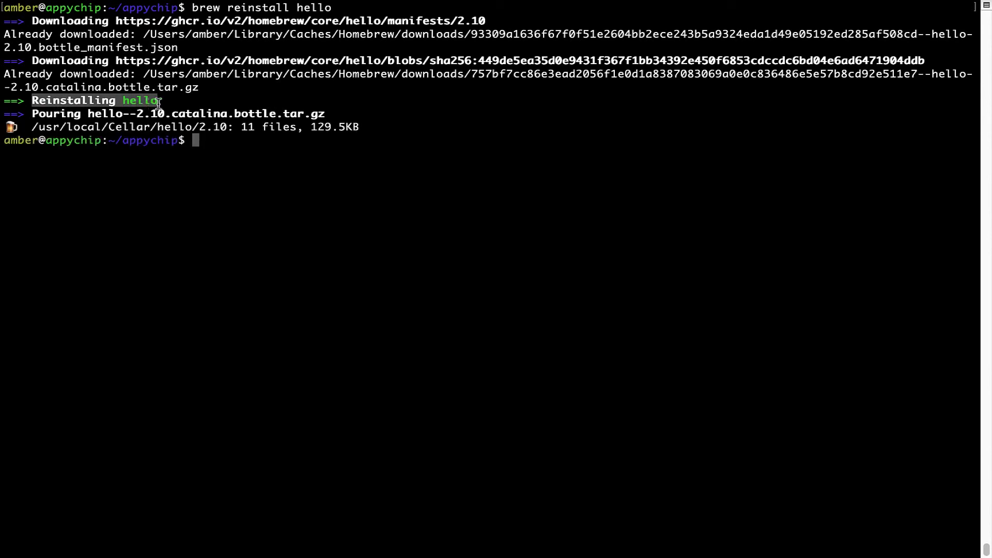
{"action": "left_click", "coordinate": [206, 147]}
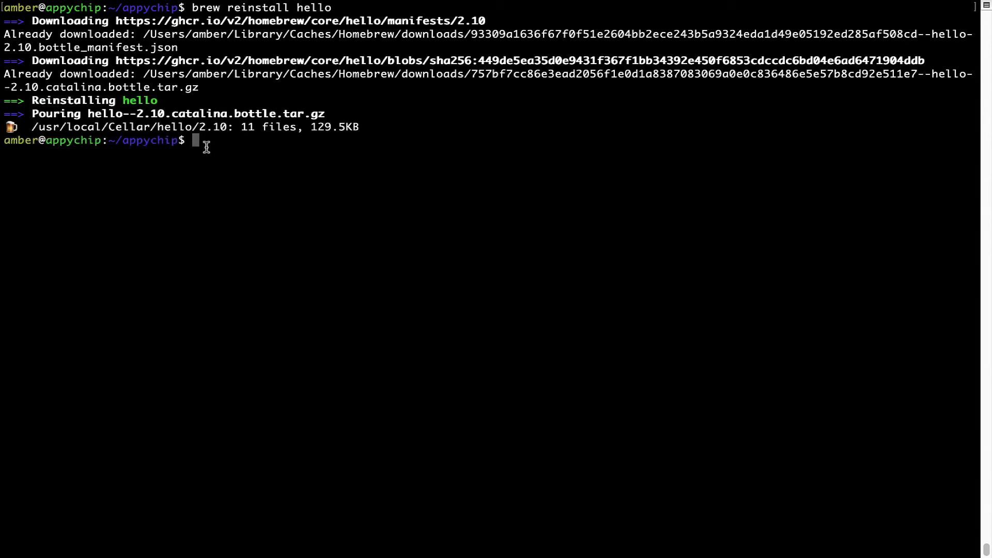
{"action": "type", "text": "clea"}
{"action": "type", "text": "r"}
Step: Clear the screen and run brew uninstall hello, removing hello 2.10's 11 files
{"action": "key", "text": "Return"}
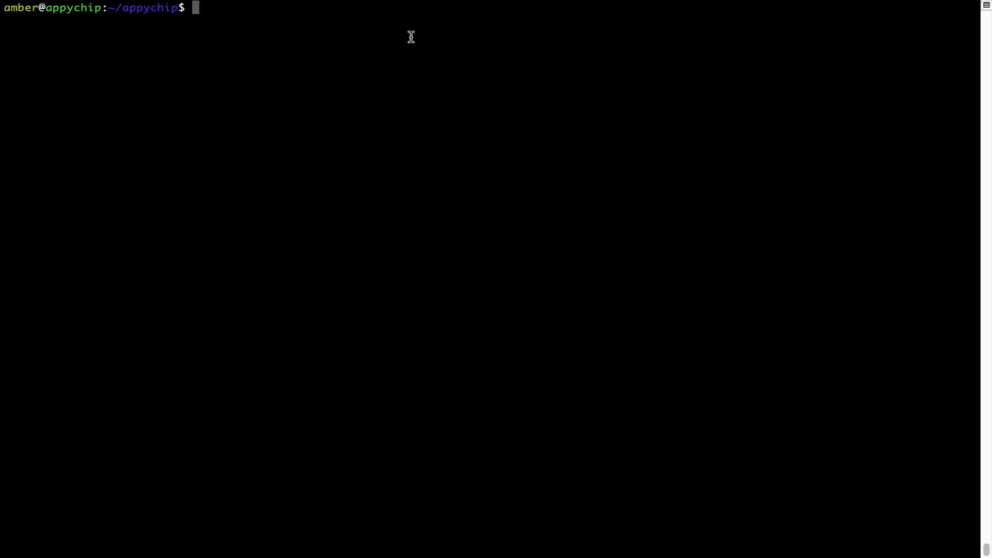
{"action": "type", "text": "brew "}
{"action": "type", "text": "uninstall "}
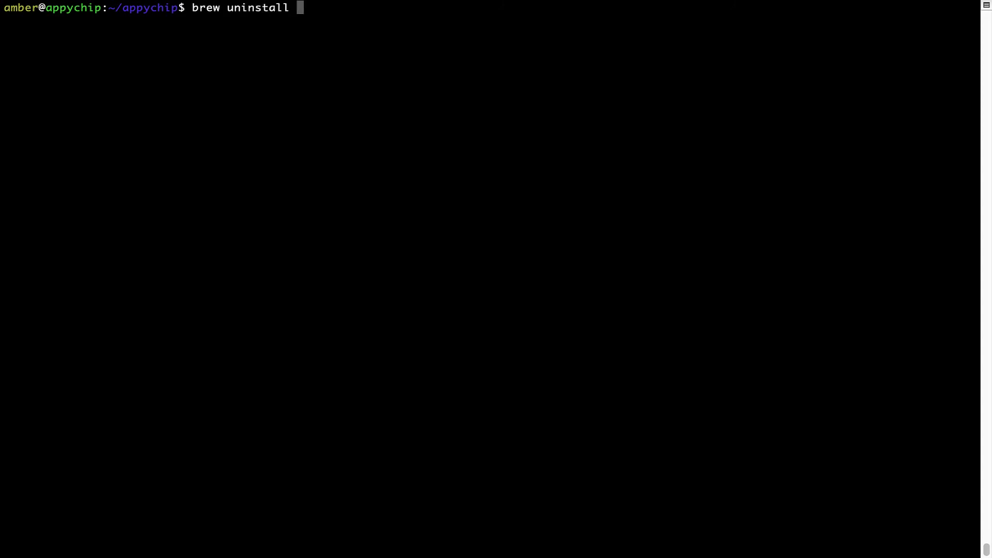
{"action": "type", "text": "hello"}
{"action": "key", "text": "Return"}
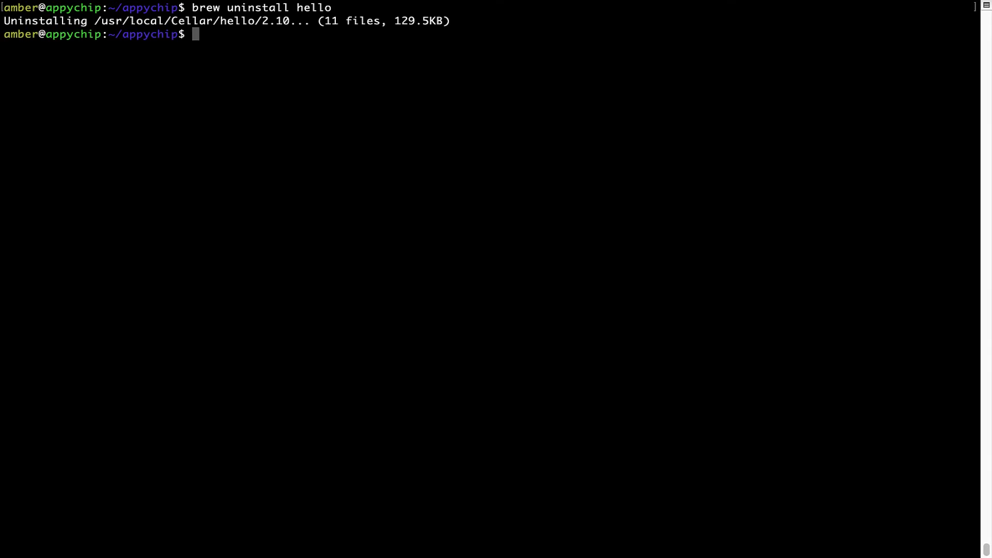
{"action": "triple_click", "coordinate": [16, 21]}
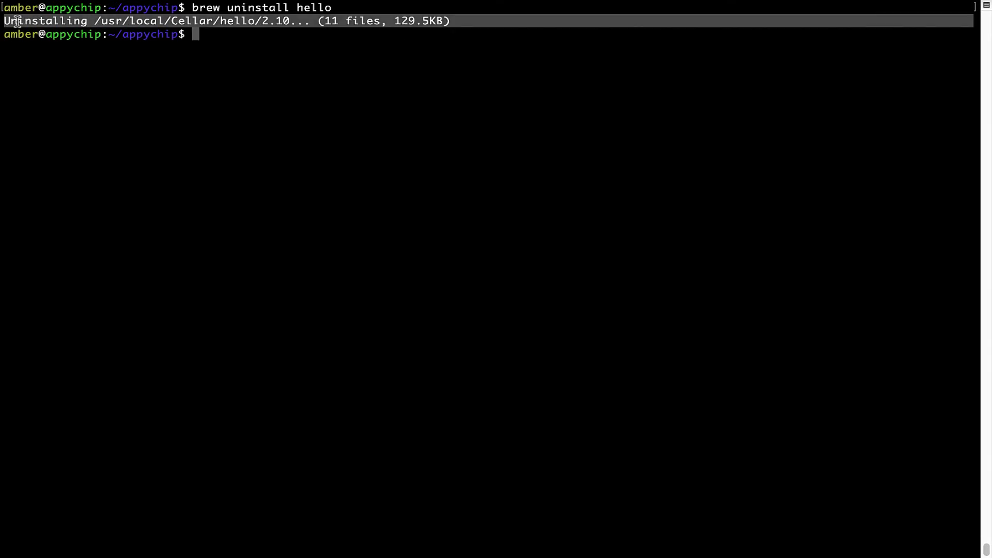
{"action": "left_click", "coordinate": [209, 32]}
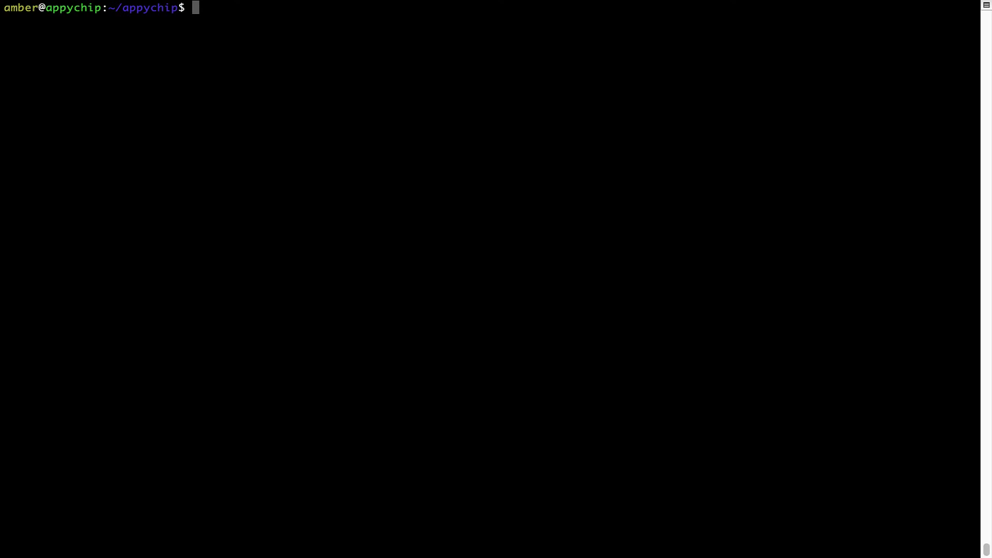
{"action": "type", "text": "brew "}
{"action": "type", "text": "cleanup"}
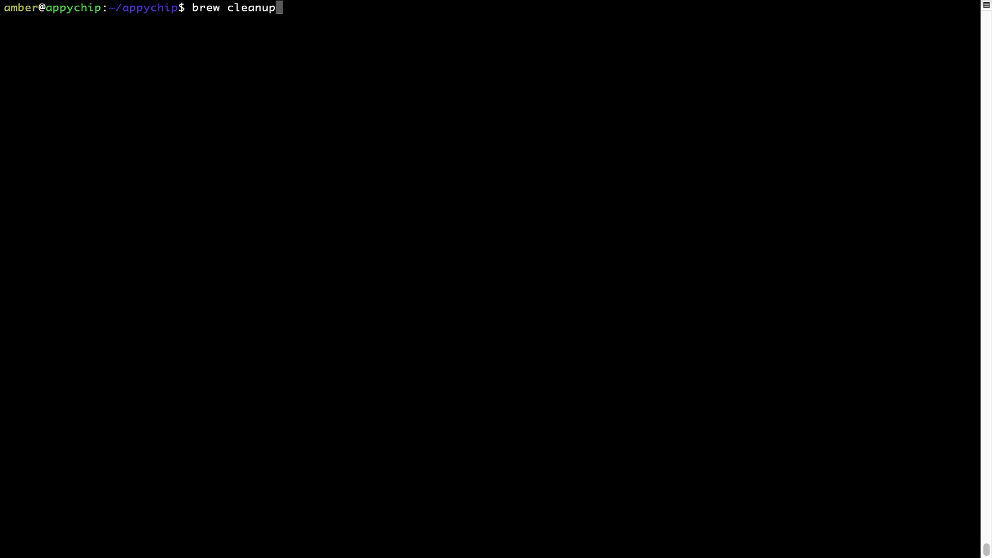
Step: Run brew cleanup, which returns silently to a fresh prompt
{"action": "key", "text": "Return"}
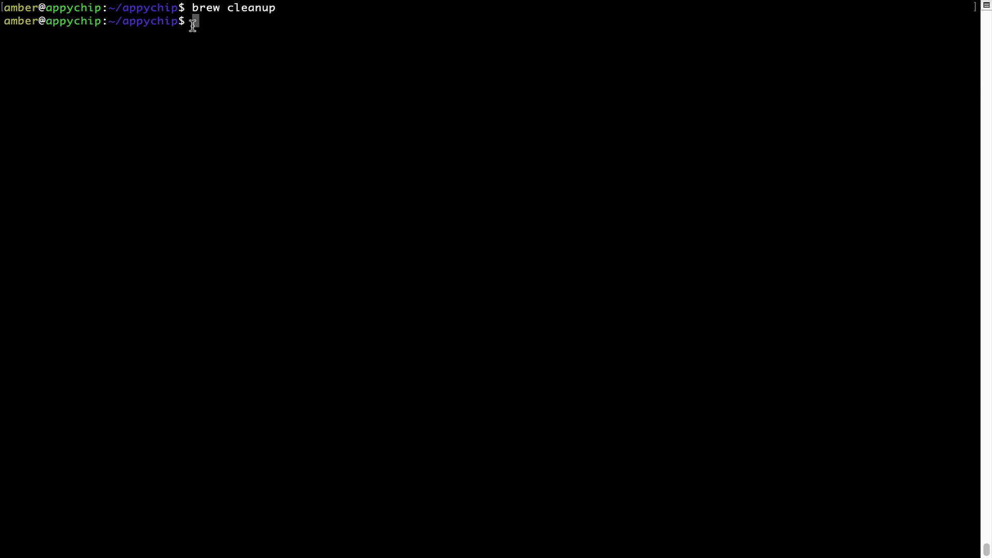